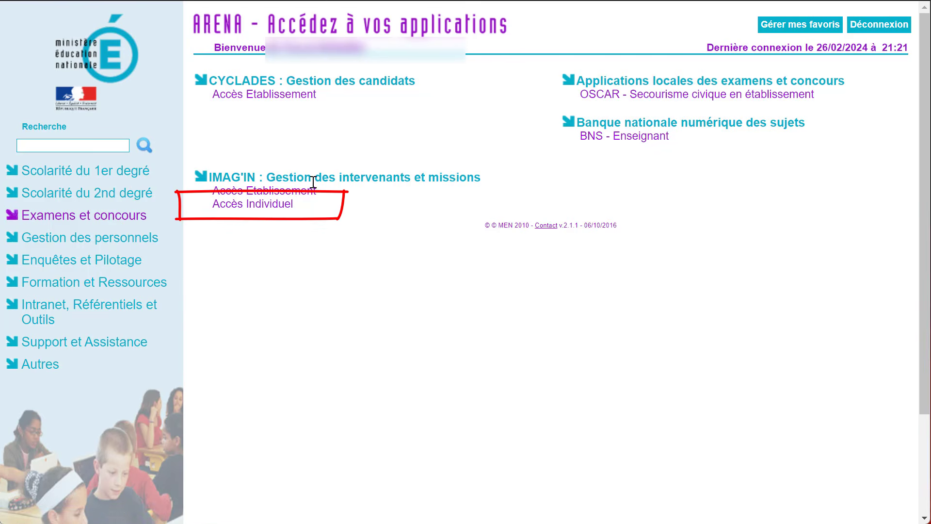
Step: Open lot 9 of the Education physique et sportive CCF from the individual IMAG'IN access, through the Baccalauréat professionnel mission
{"action": "left_click", "coordinate": [267, 205]}
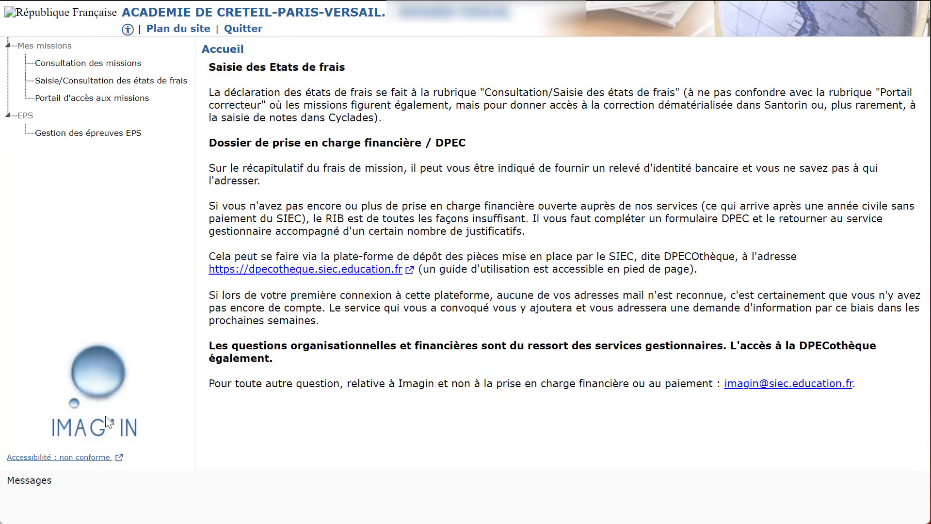
{"action": "left_click", "coordinate": [94, 100]}
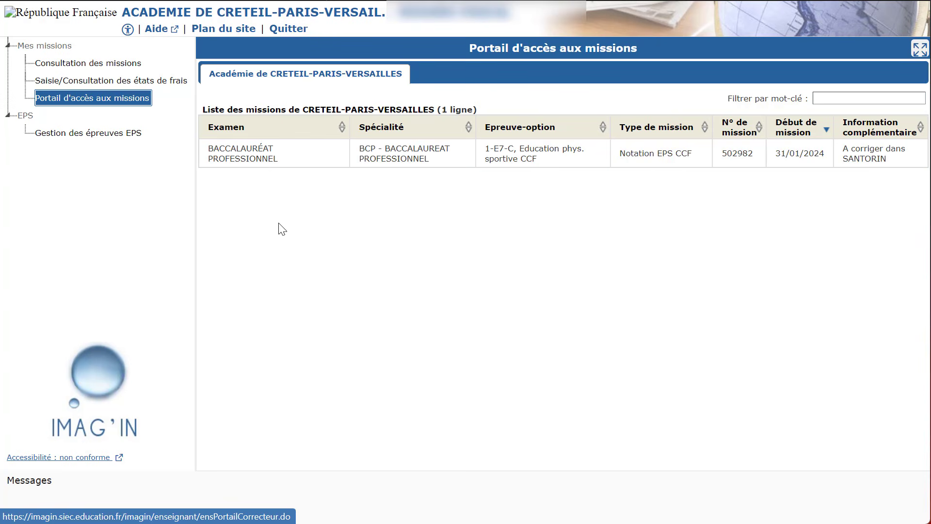
{"action": "left_click", "coordinate": [251, 162]}
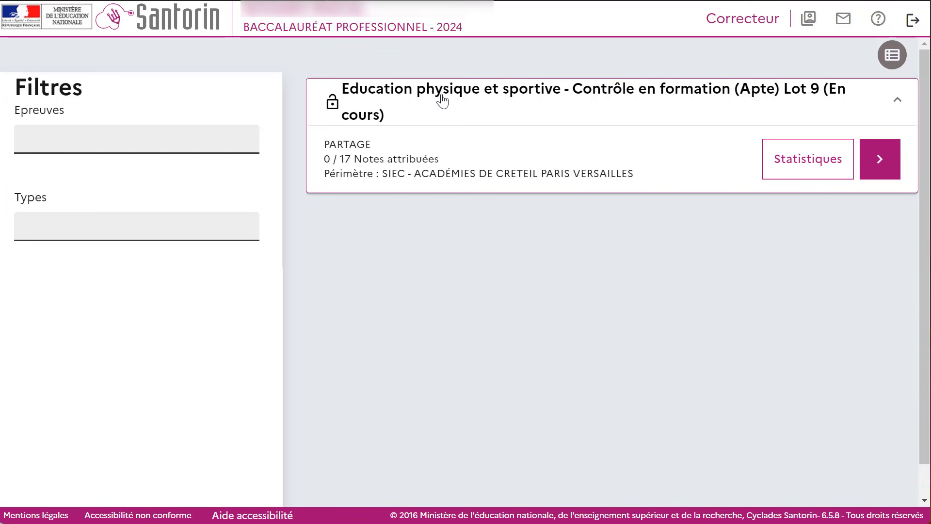
{"action": "left_click", "coordinate": [875, 167]}
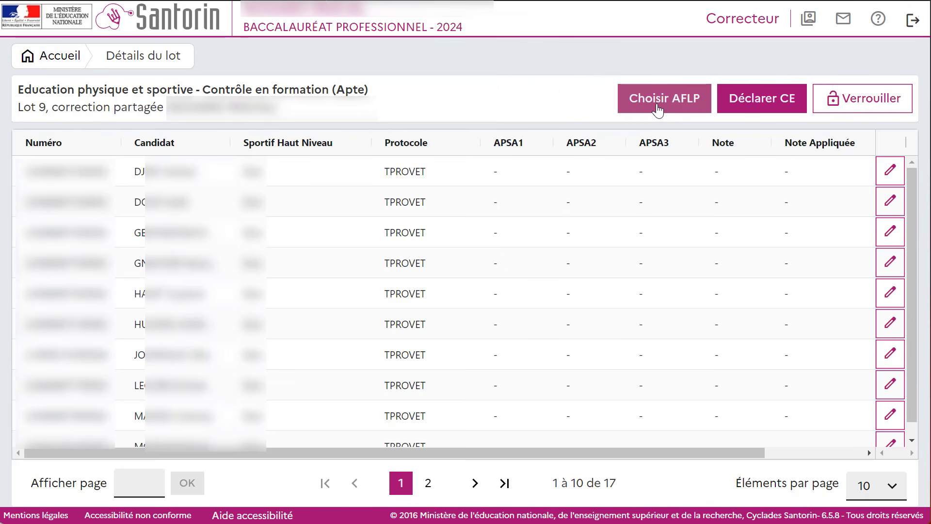
Step: View the APSA choices for declaring an exceptional case and cancel the declaration
{"action": "left_click", "coordinate": [776, 103]}
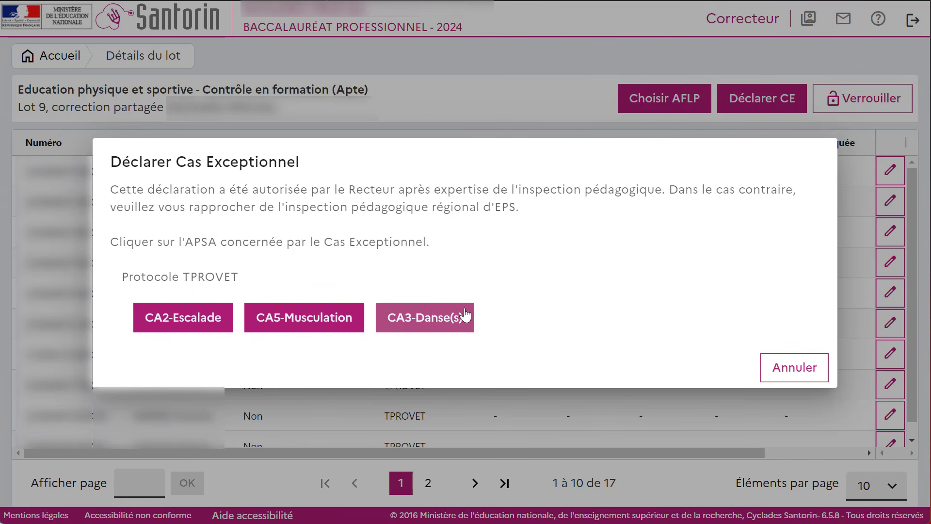
{"action": "left_click", "coordinate": [785, 369]}
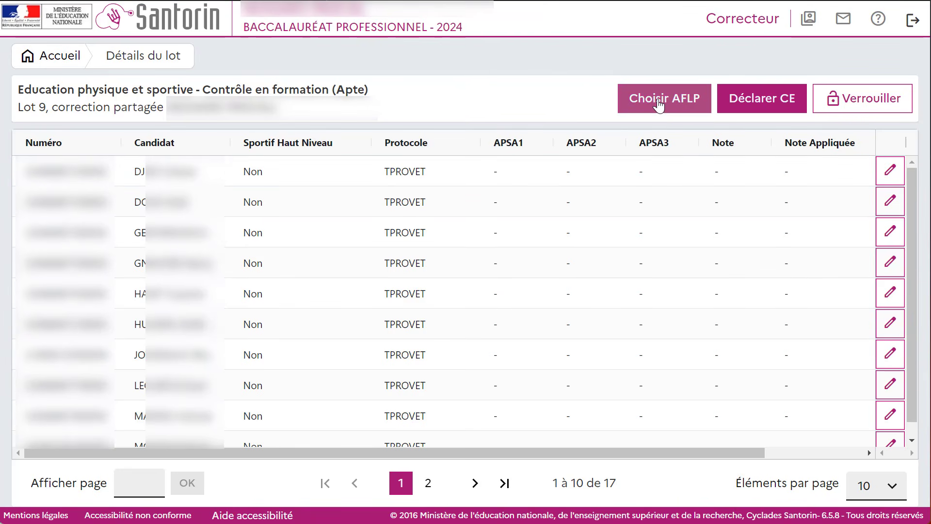
Step: Choose AFLP 3 & 4 for CA2-Escalade, AFLP 3 & 5 for CA5-Musculation and AFLP 3 & 4 for CA3-Danse(s), and validate
{"action": "left_click", "coordinate": [659, 105]}
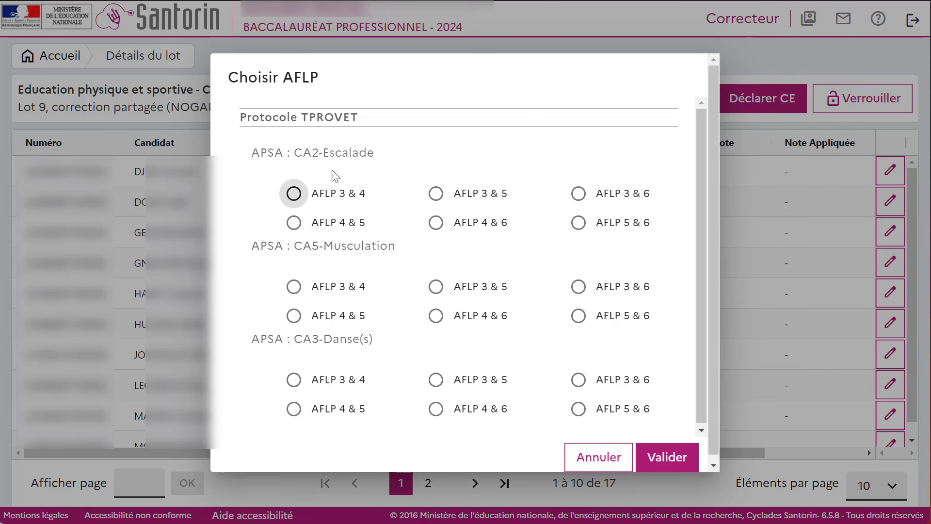
{"action": "left_click", "coordinate": [302, 199]}
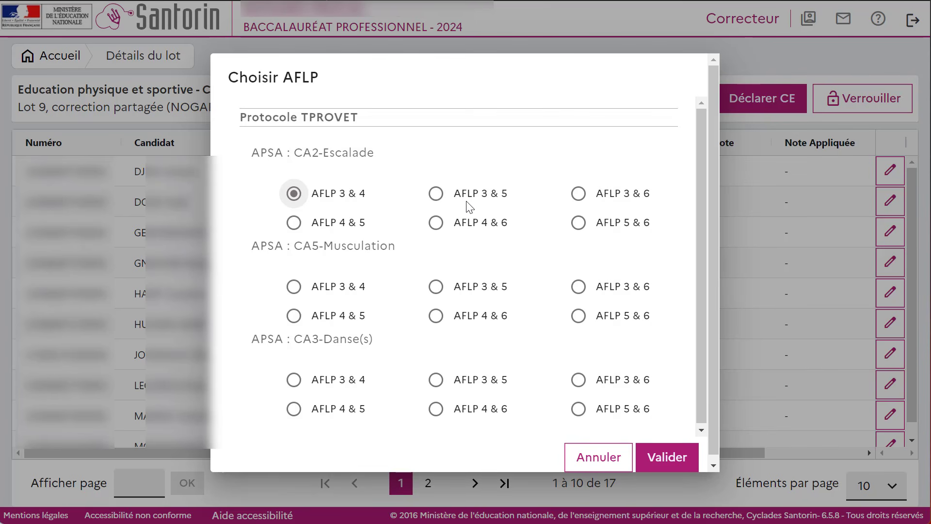
{"action": "left_click", "coordinate": [435, 288]}
{"action": "left_click", "coordinate": [295, 381]}
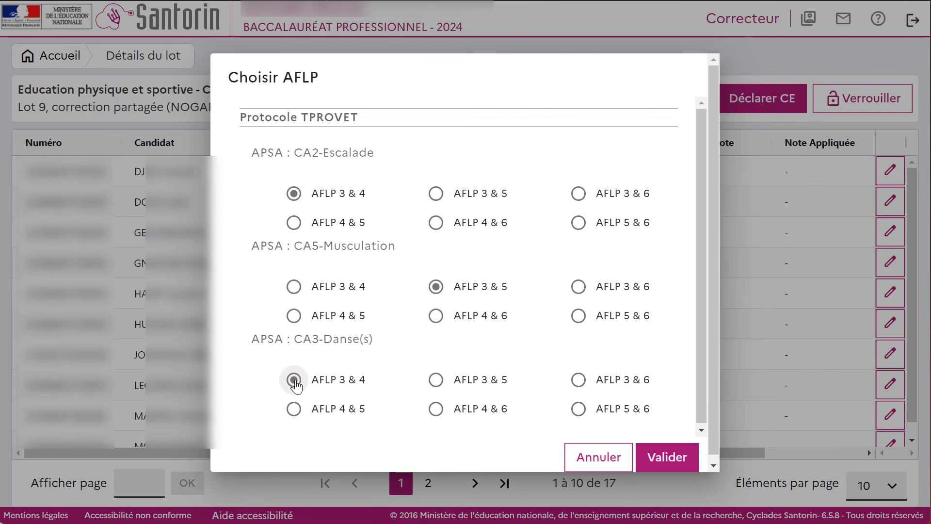
{"action": "left_click", "coordinate": [675, 458]}
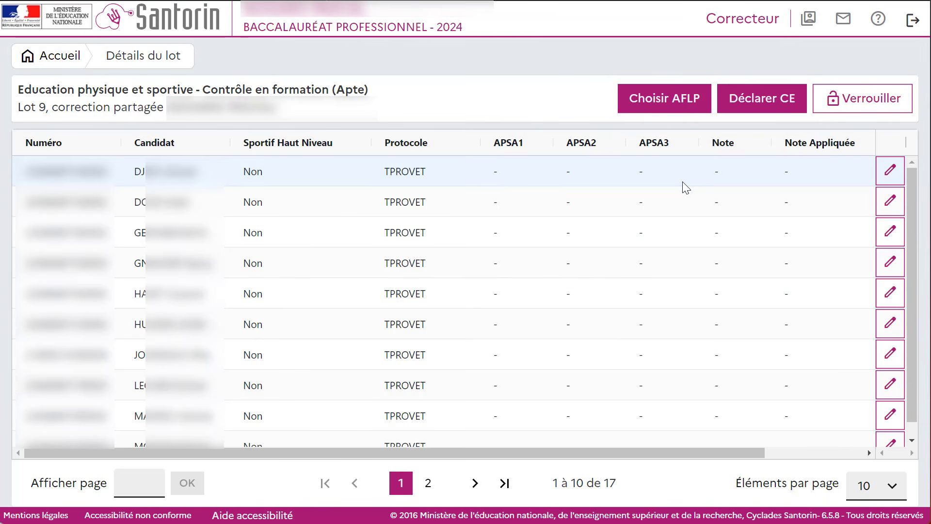
Step: Open the first candidate's grading form and check the absence and substitution-reason options for CA2-Escalade
{"action": "left_click", "coordinate": [890, 173]}
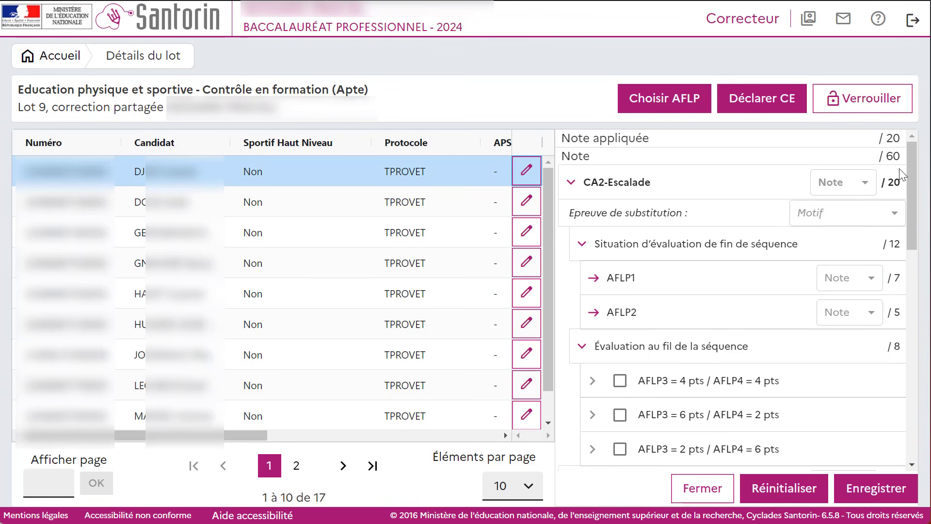
{"action": "mouse_move", "coordinate": [919, 162]}
{"action": "left_mouse_down"}
{"action": "mouse_move", "coordinate": [927, 261]}
{"action": "mouse_move", "coordinate": [912, 150]}
{"action": "left_mouse_up"}
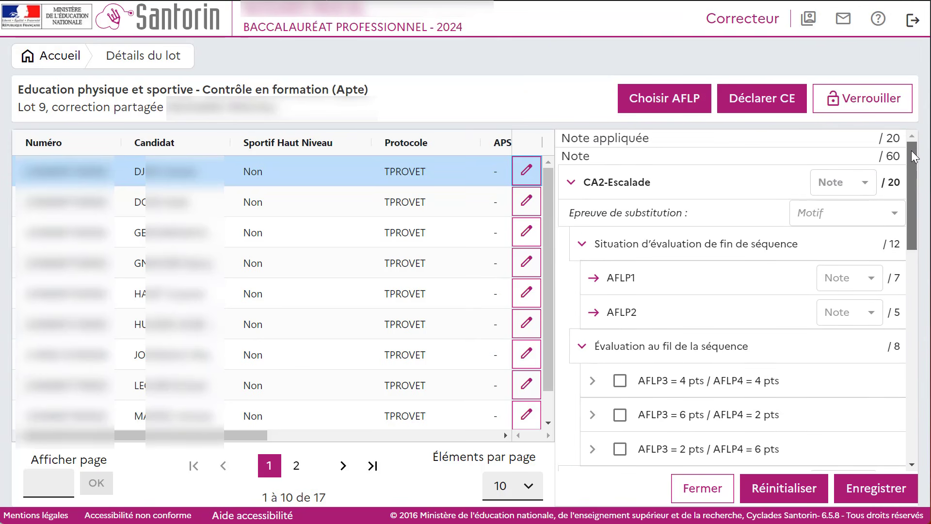
{"action": "left_click", "coordinate": [829, 187]}
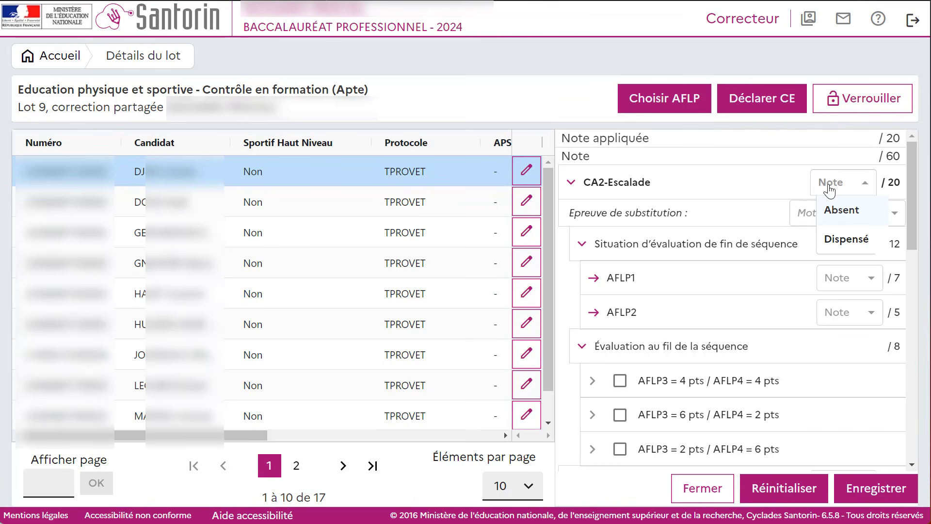
{"action": "left_click", "coordinate": [755, 190]}
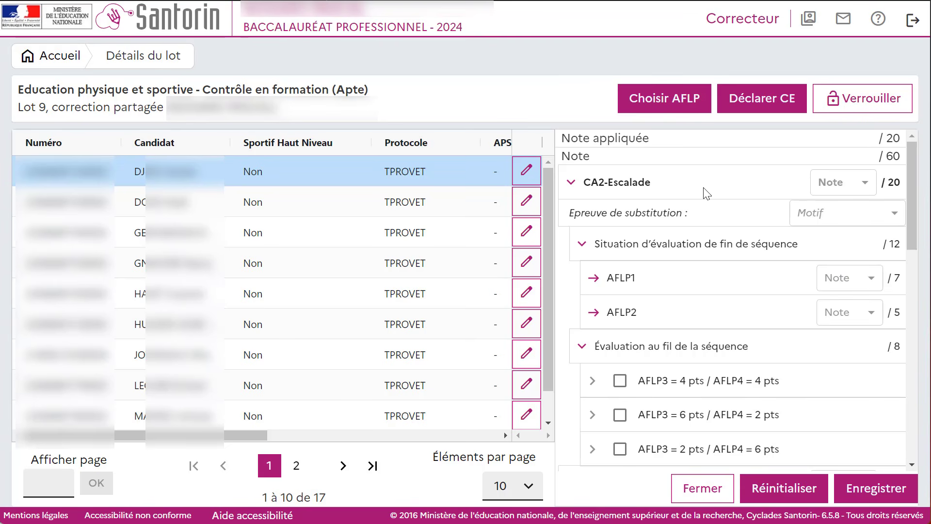
{"action": "left_click", "coordinate": [861, 187]}
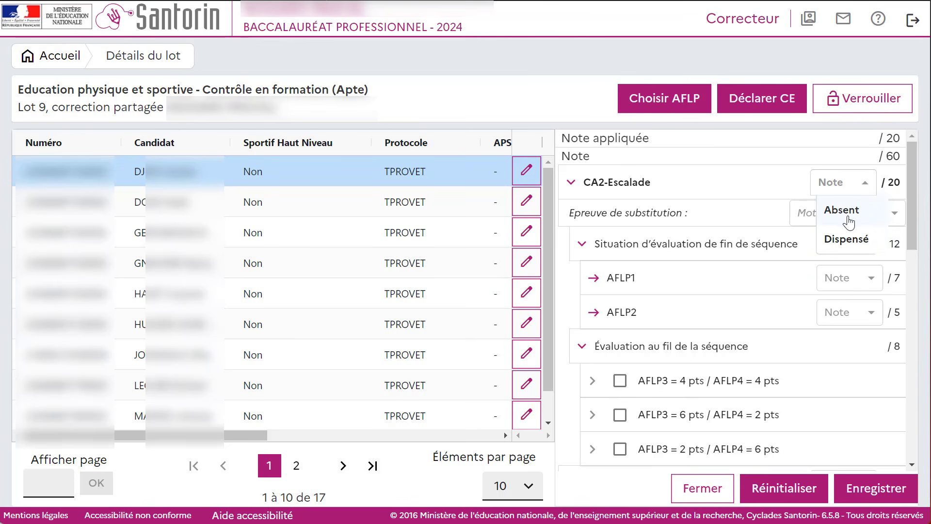
{"action": "left_click", "coordinate": [788, 193]}
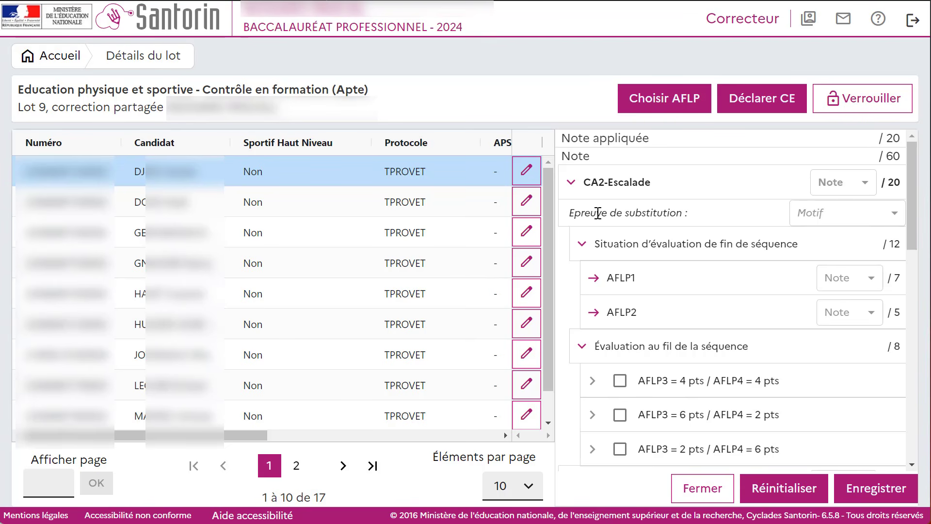
{"action": "left_click", "coordinate": [846, 219]}
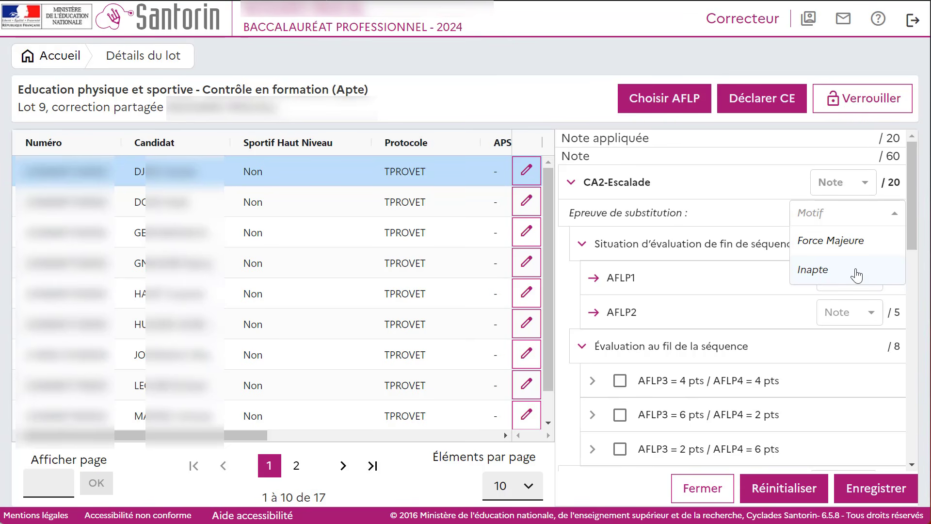
{"action": "left_click", "coordinate": [713, 255]}
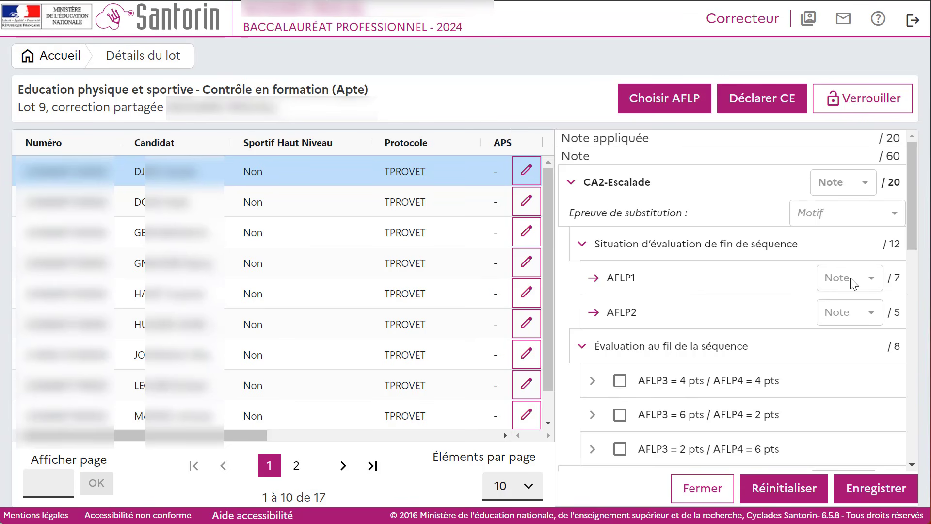
Step: Set the candidate's AFLP1 mark for CA2-Escalade to 6.5, using a decimal point
{"action": "left_click", "coordinate": [854, 283]}
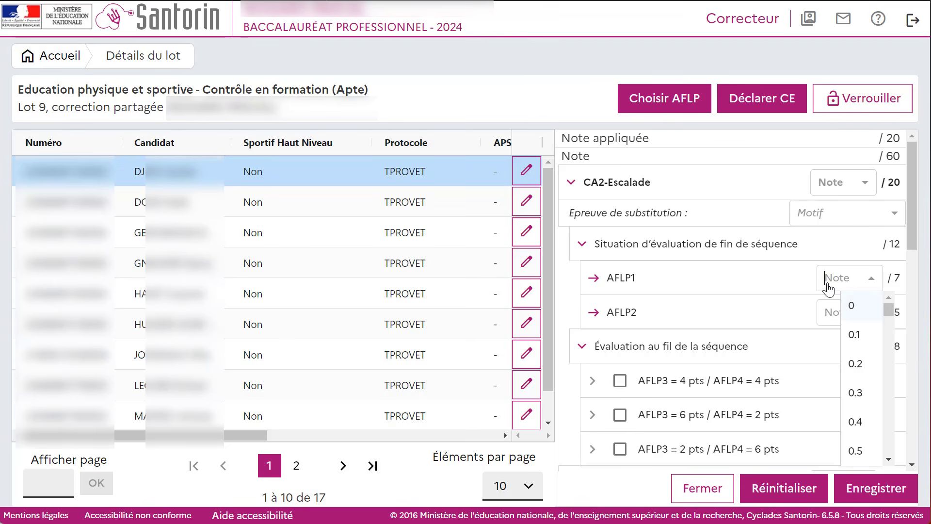
{"action": "type", "text": "6"}
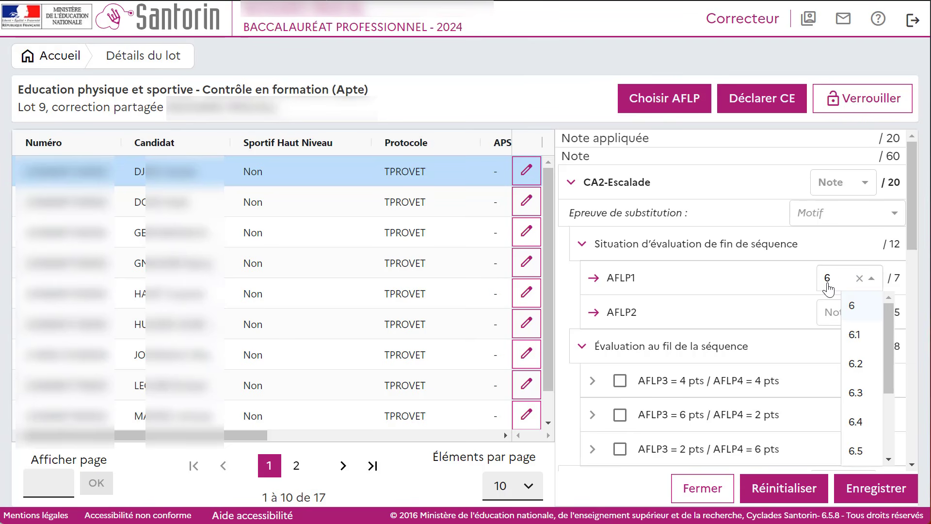
{"action": "type", "text": ",5"}
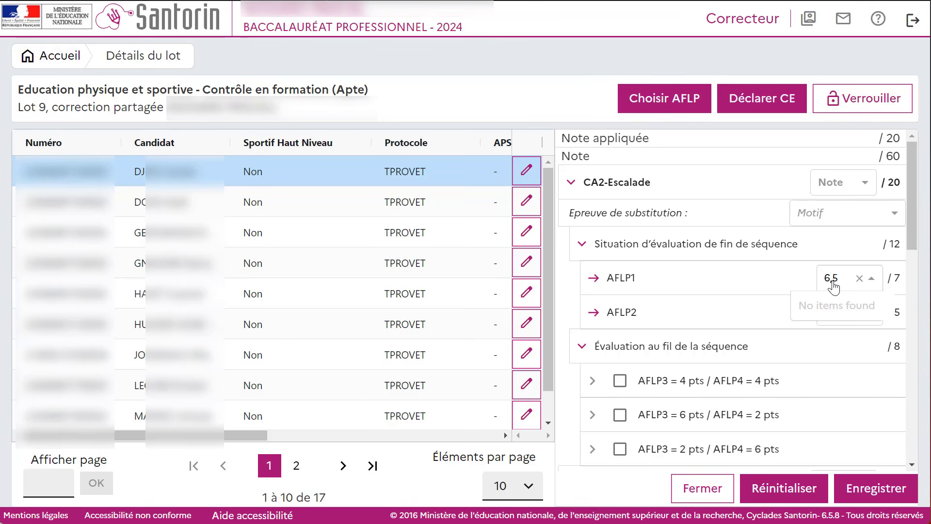
{"action": "key", "text": "BackSpace"}
{"action": "key", "text": "BackSpace"}
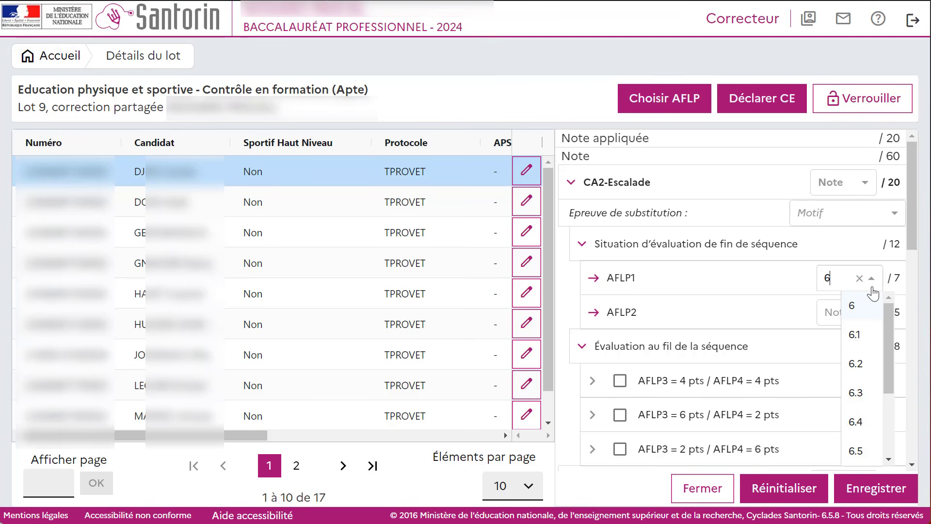
{"action": "type", "text": ".5"}
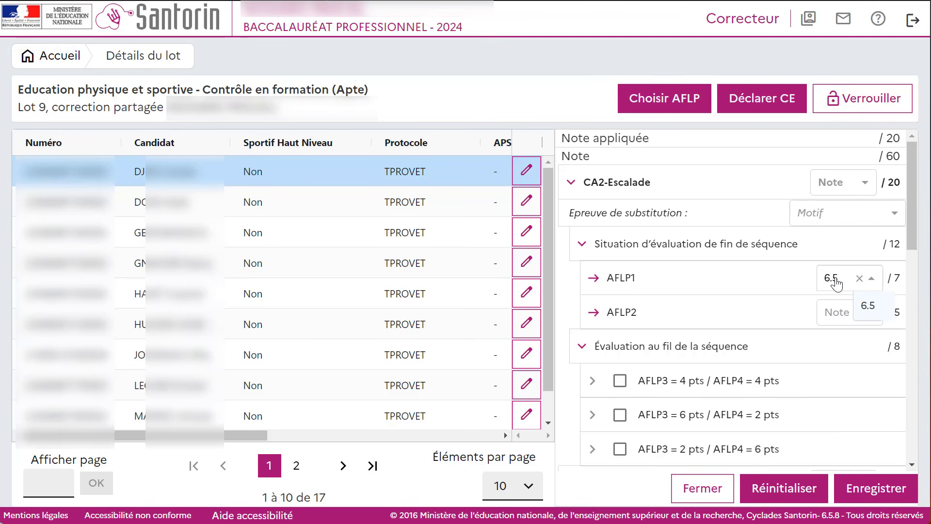
{"action": "key", "text": "Return"}
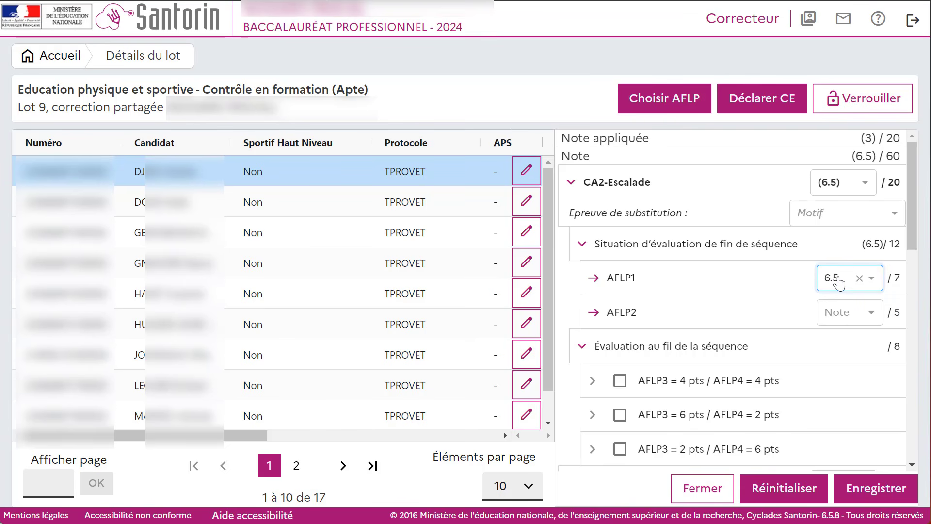
Step: Set the candidate's AFLP2 mark for CA2-Escalade to 3
{"action": "left_click", "coordinate": [841, 315]}
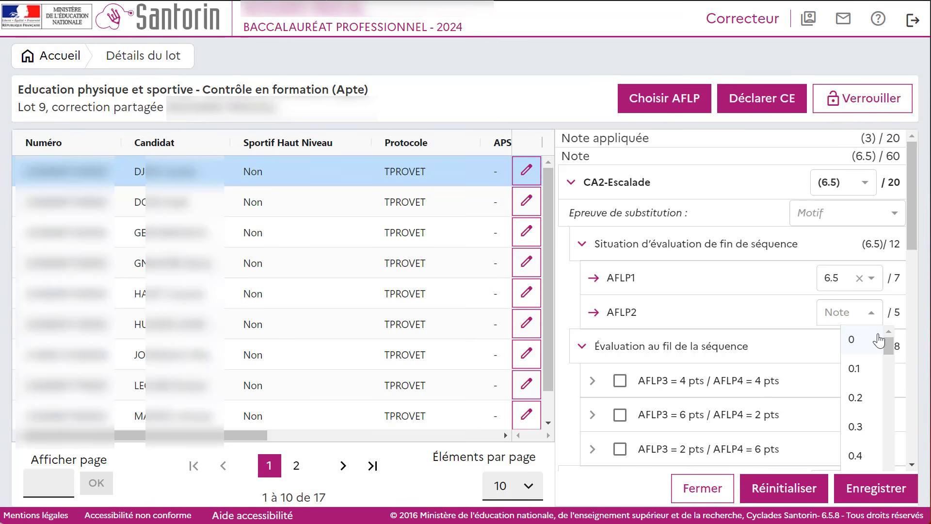
{"action": "left_click_drag", "start_coordinate": [889, 344], "coordinate": [889, 420]}
{"action": "left_click", "coordinate": [855, 452]}
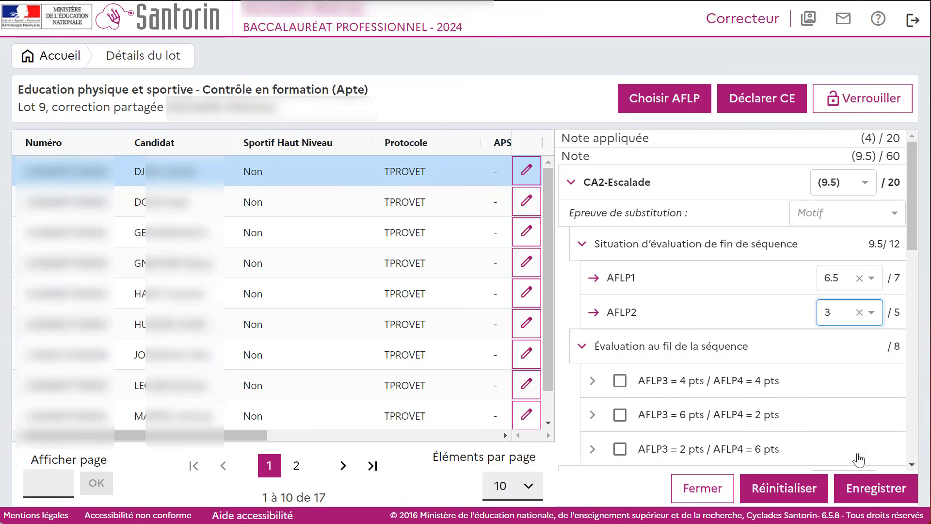
Step: Apply the AFLP3 = 6 pts / AFLP4 = 2 pts split for CA2-Escalade, with marks of 2 for AFLP3 and 1 for AFLP4
{"action": "scroll", "coordinate": [647, 281], "scroll_direction": "down", "scroll_amount": 2}
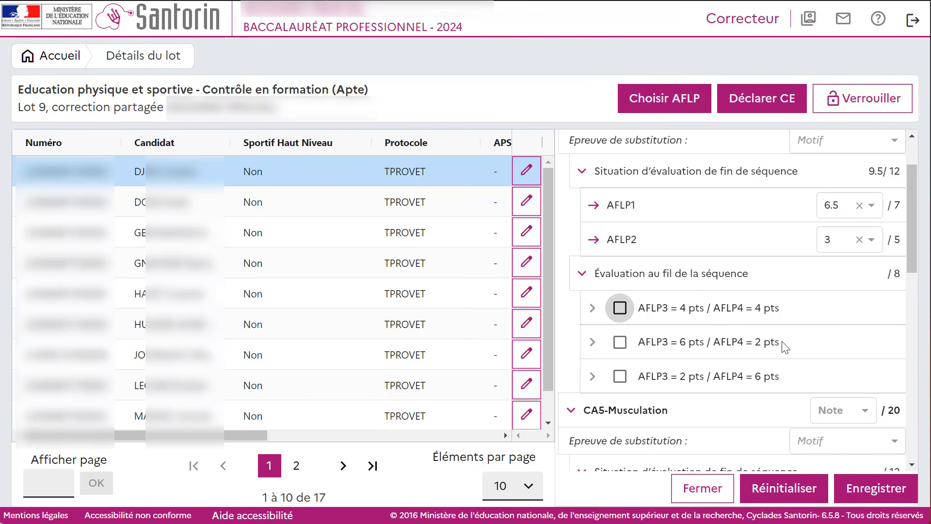
{"action": "left_click", "coordinate": [620, 342]}
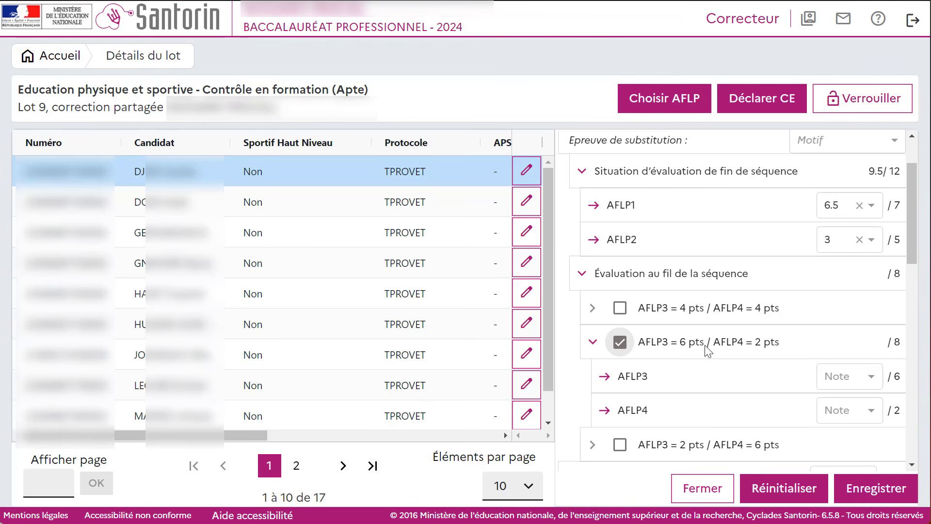
{"action": "left_click", "coordinate": [841, 387]}
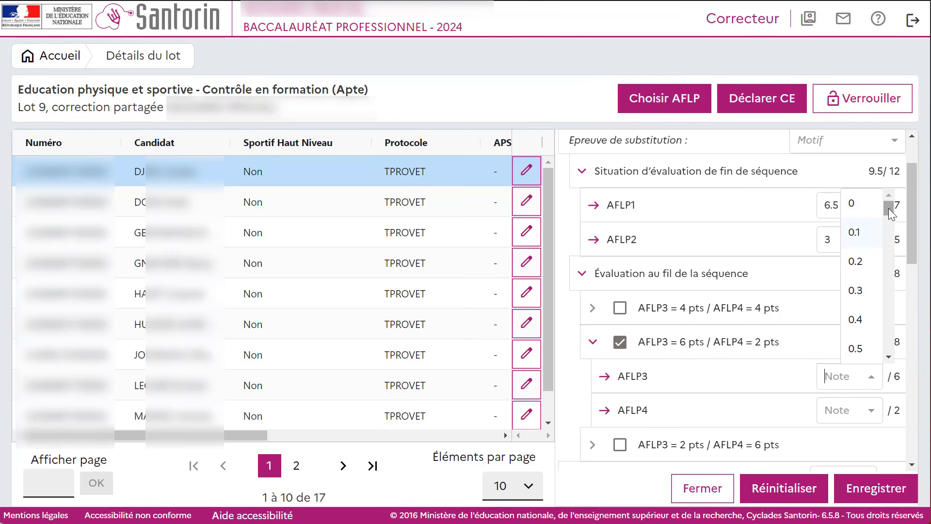
{"action": "left_click_drag", "start_coordinate": [888, 208], "coordinate": [889, 251]}
{"action": "left_click", "coordinate": [856, 310]}
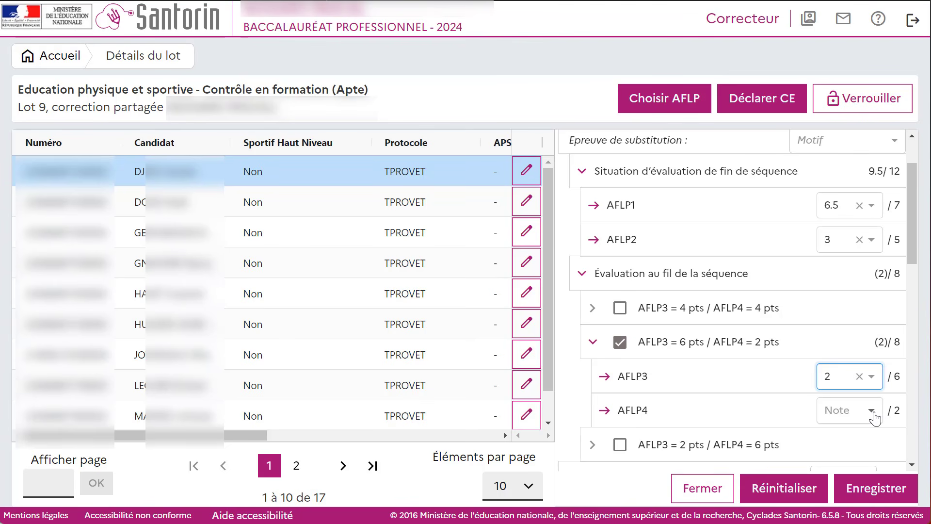
{"action": "left_click", "coordinate": [873, 412]}
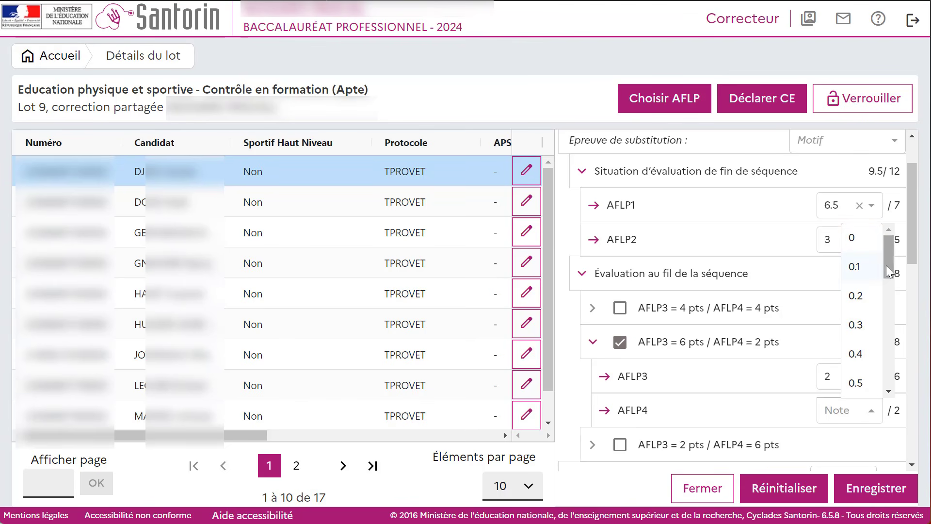
{"action": "left_click_drag", "start_coordinate": [914, 228], "coordinate": [921, 324]}
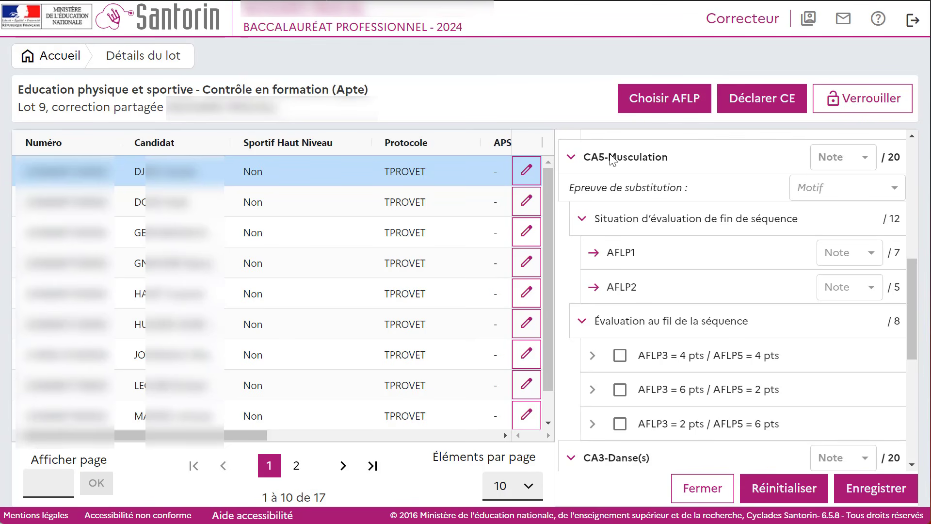
Step: Check the absence options for CA5-Musculation and review the marks entered for CA2-Escalade
{"action": "left_click", "coordinate": [847, 166]}
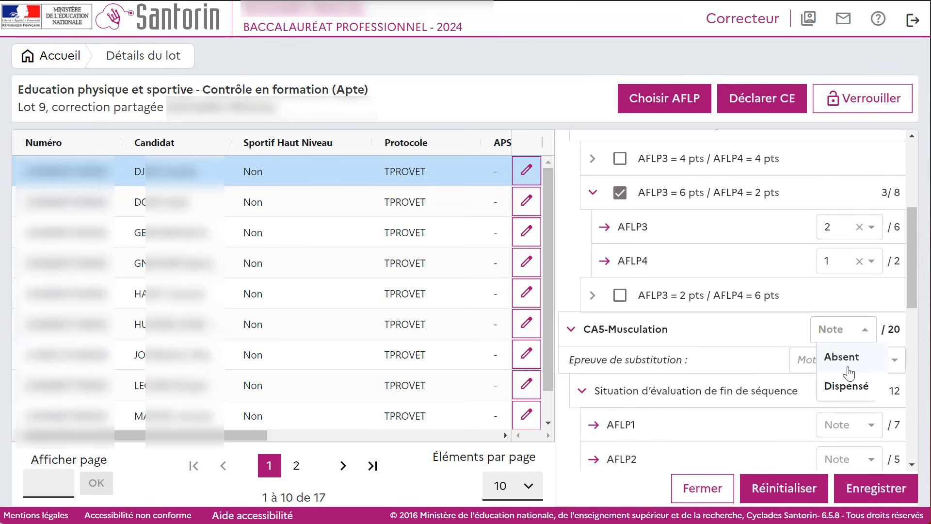
{"action": "left_click", "coordinate": [751, 335]}
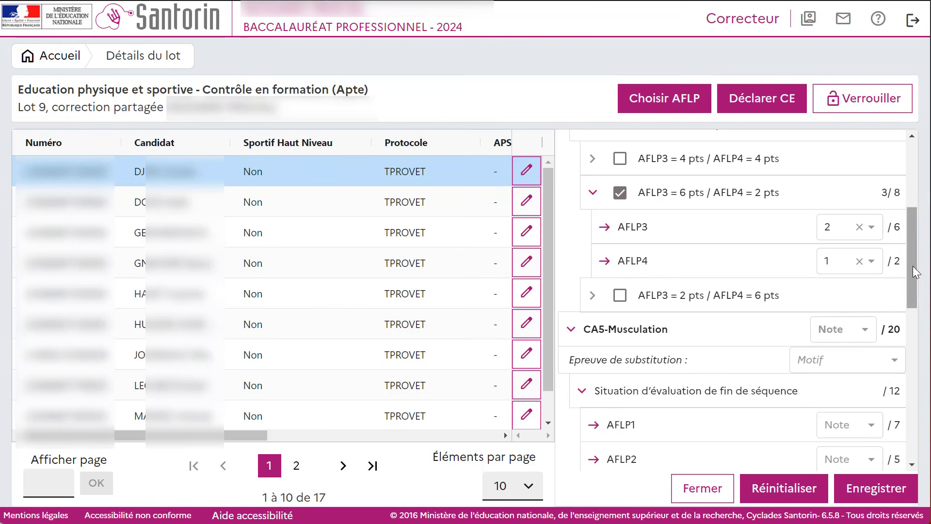
{"action": "left_click_drag", "start_coordinate": [915, 271], "coordinate": [923, 239]}
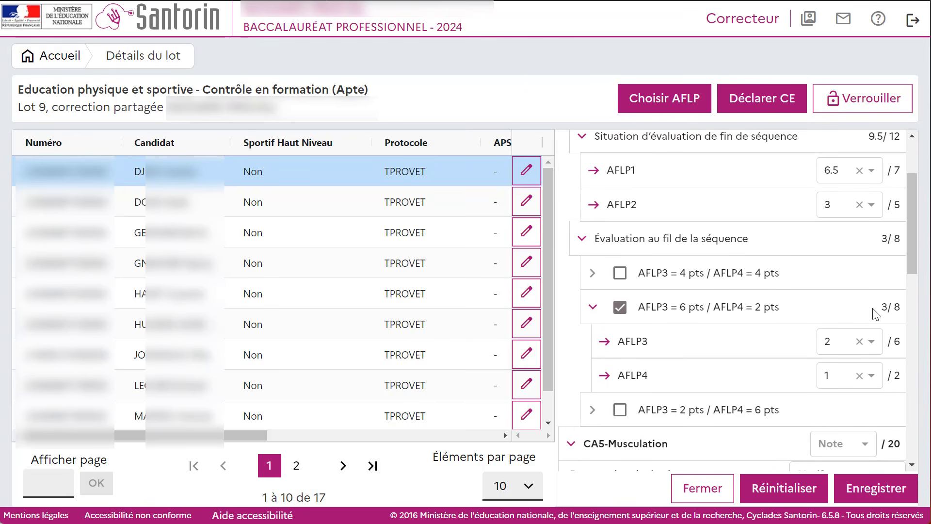
{"action": "mouse_move", "coordinate": [913, 237]}
{"action": "left_mouse_down"}
{"action": "mouse_move", "coordinate": [917, 202]}
{"action": "mouse_move", "coordinate": [918, 224]}
{"action": "left_mouse_up"}
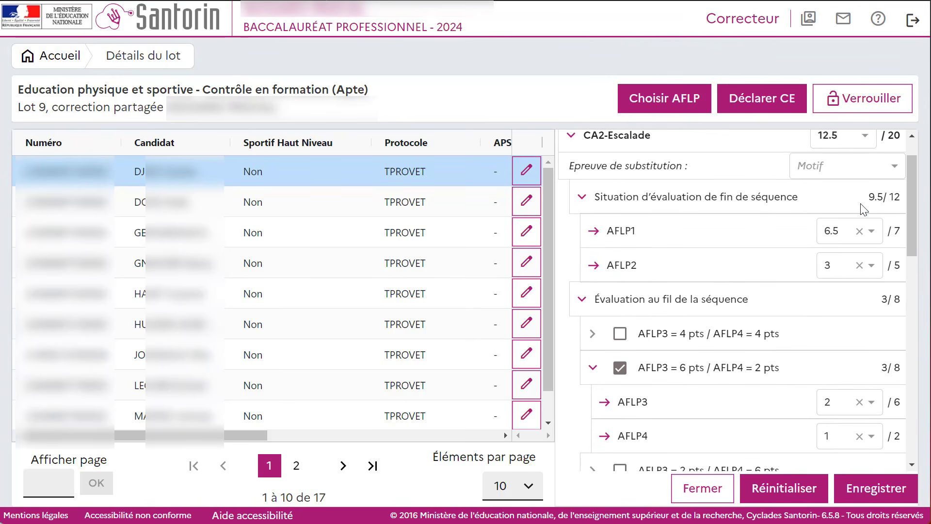
Step: Save the first candidate's marks and open the second candidate's grading form
{"action": "left_click", "coordinate": [873, 491]}
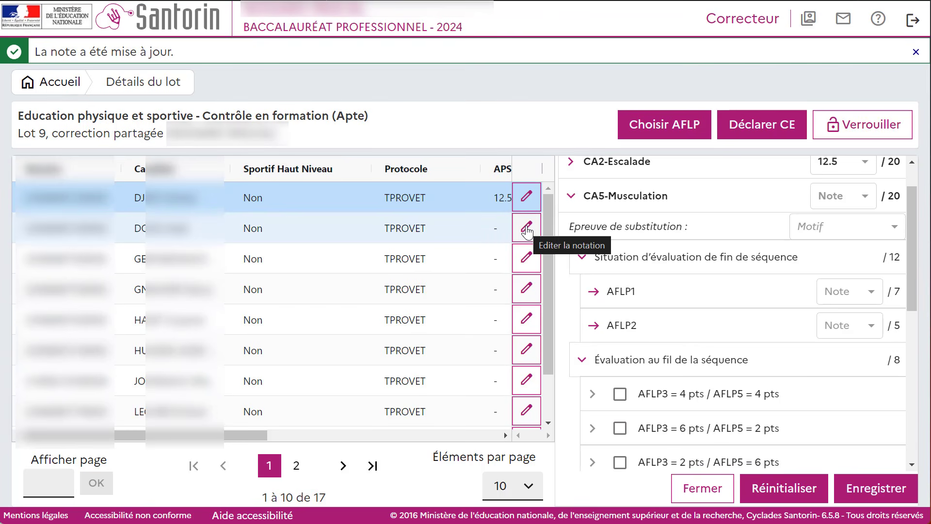
{"action": "left_click", "coordinate": [527, 228]}
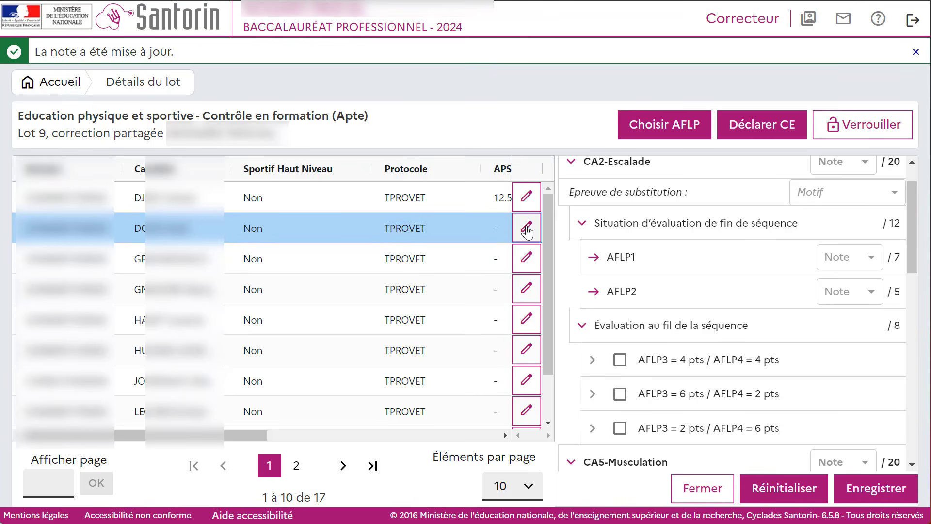